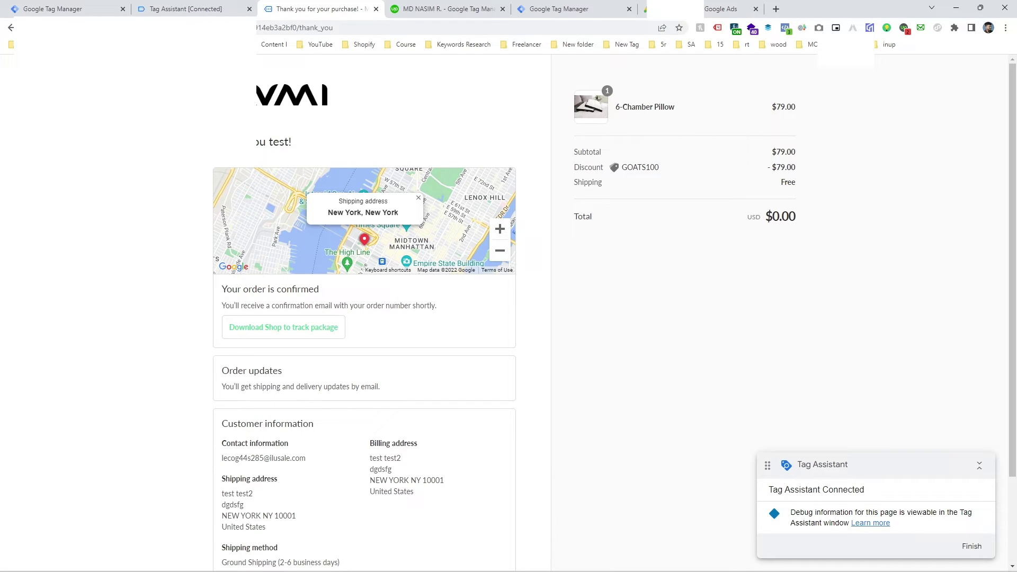
scroll(257, 299, "down", 3)
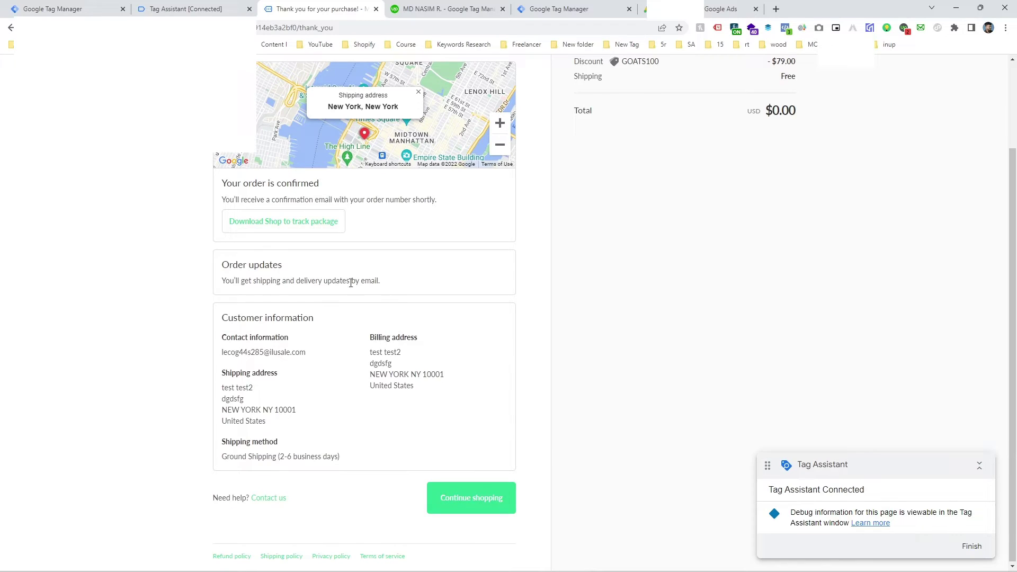
scroll(350, 283, "up", 3)
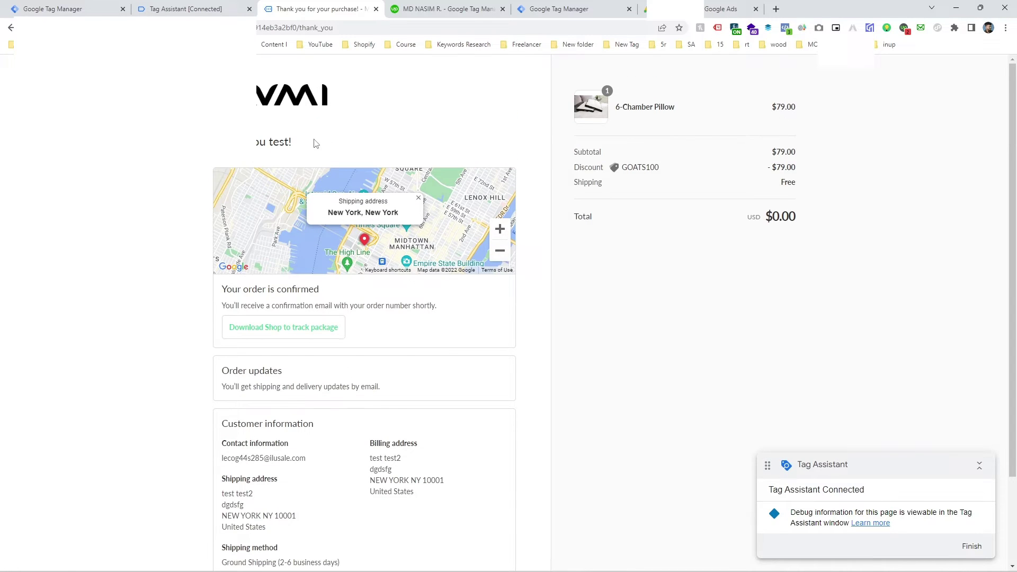
Review the purchase tag's cssProvidedEnhancedConversionValue and full property list, then return to the thank-you page
left_click(191, 8)
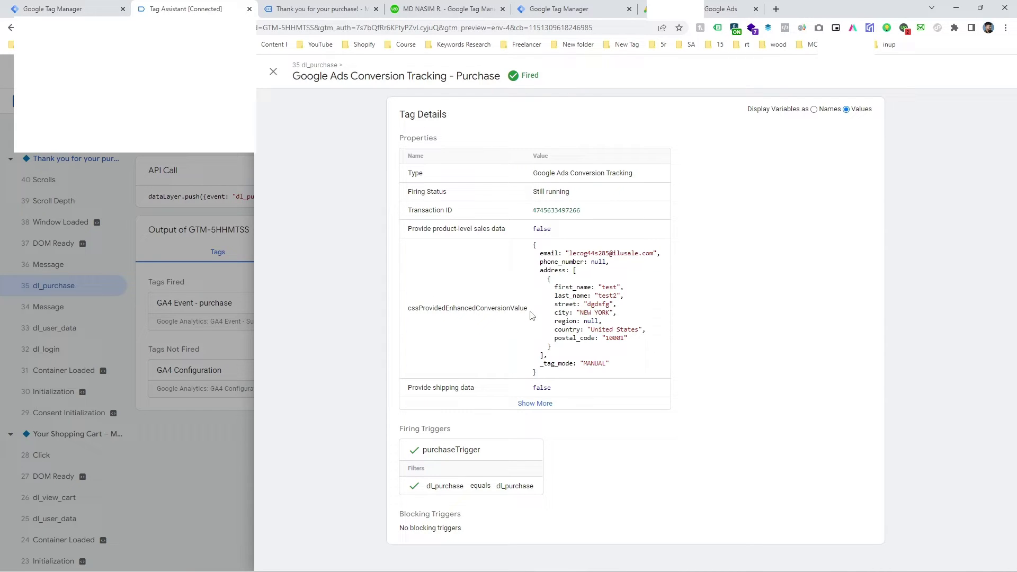
left_click_drag(542, 263, 636, 351)
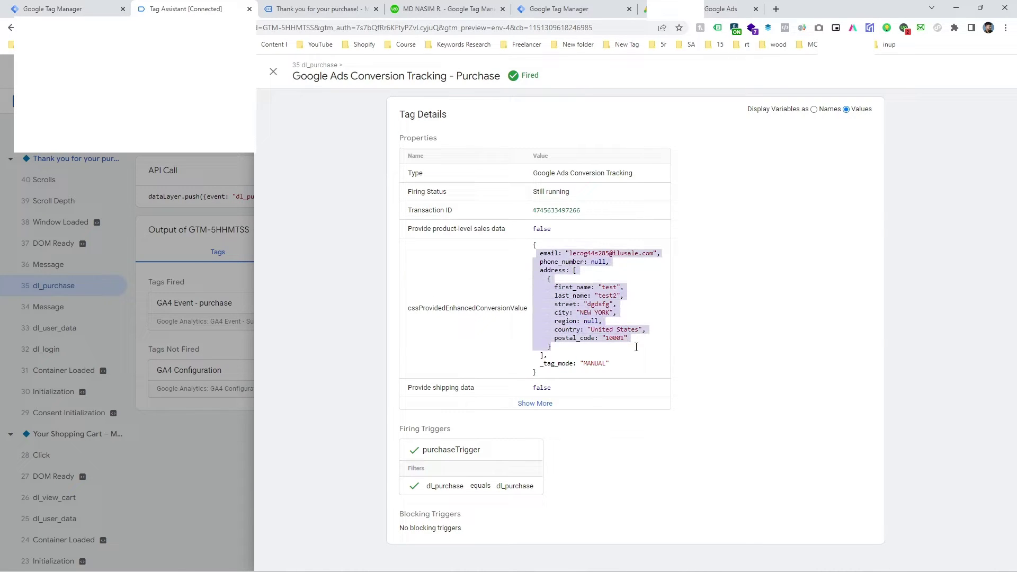
left_click(633, 310)
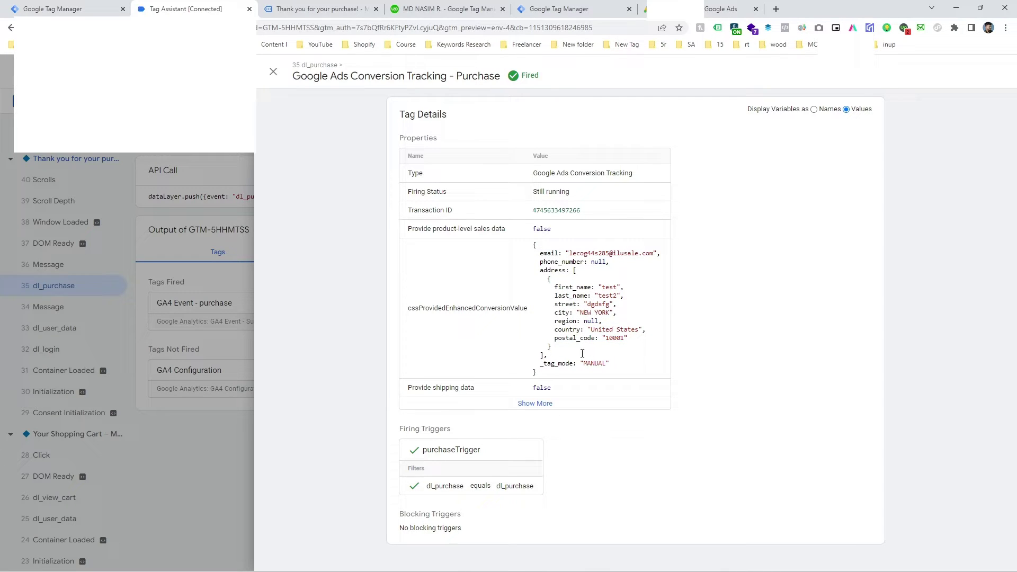
left_click(555, 412)
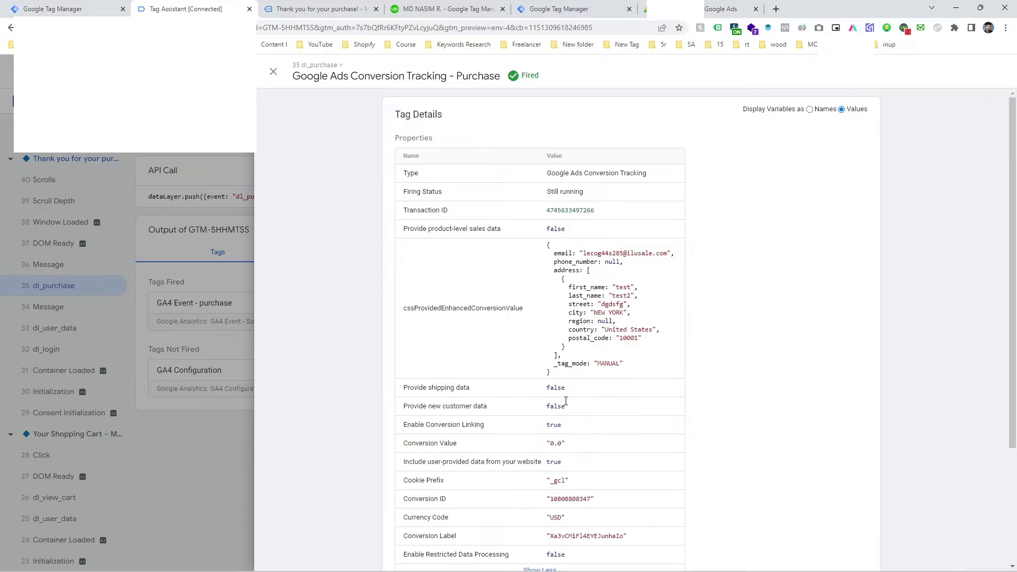
scroll(572, 382, "down", 3)
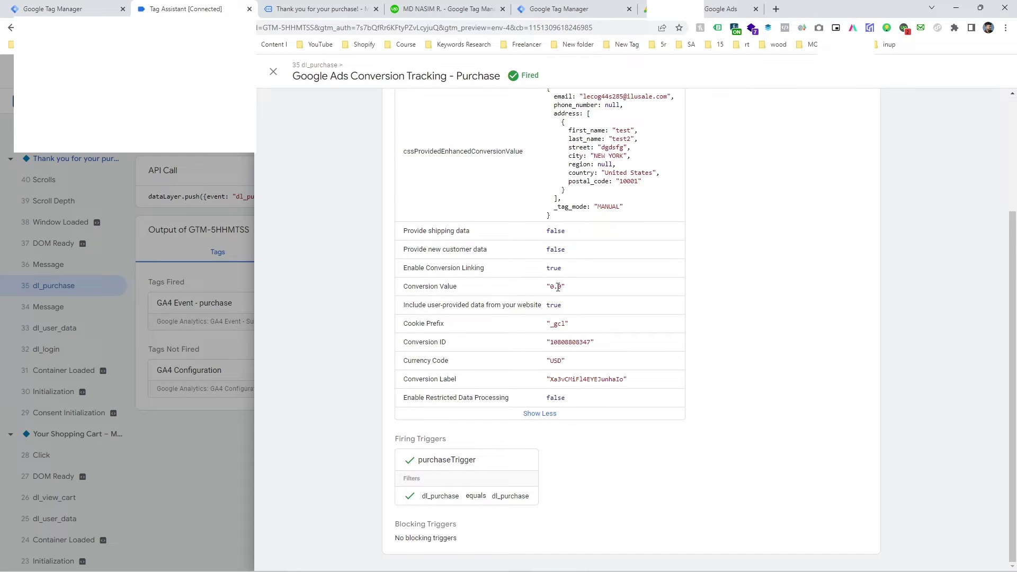
key("ctrl+Tab")
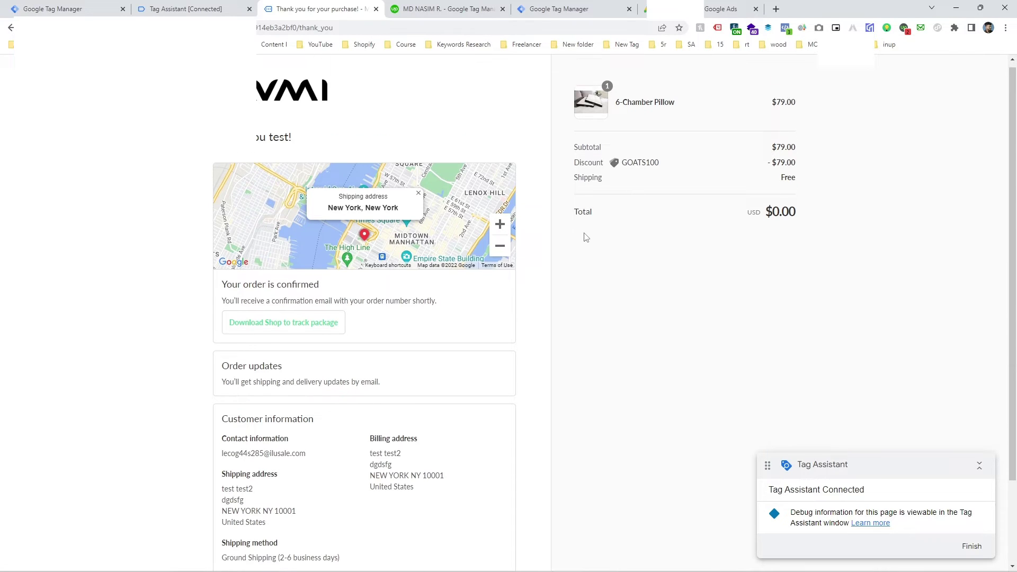
scroll(580, 235, "down", 3)
scroll(540, 221, "up", 3)
left_click(53, 9)
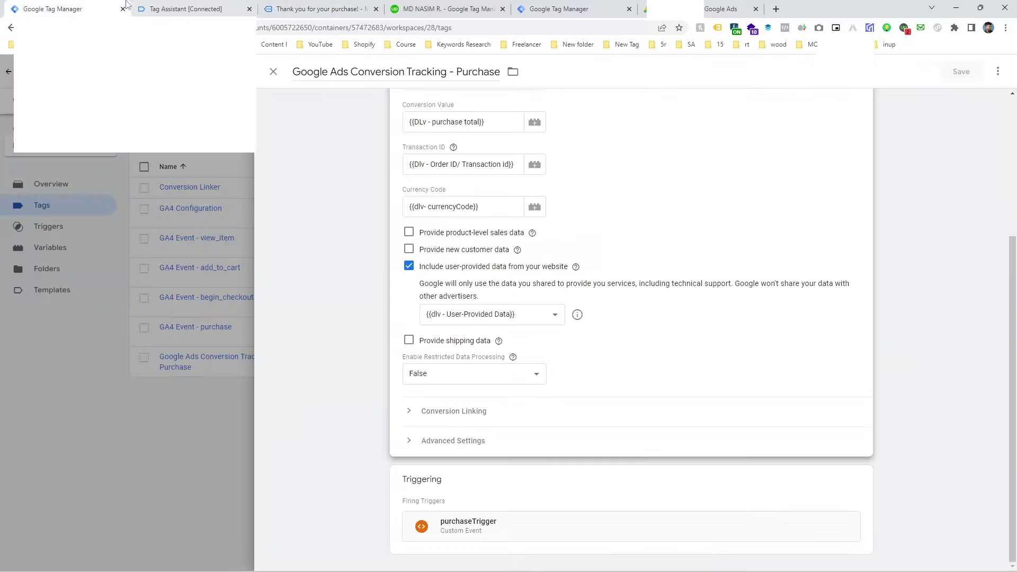
scroll(335, 213, "up", 3)
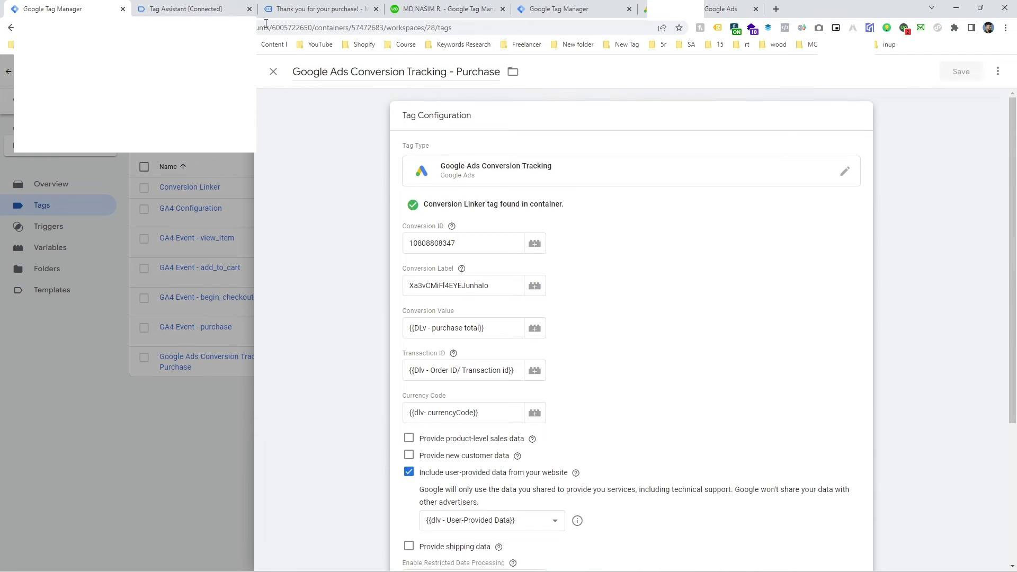
left_click(191, 9)
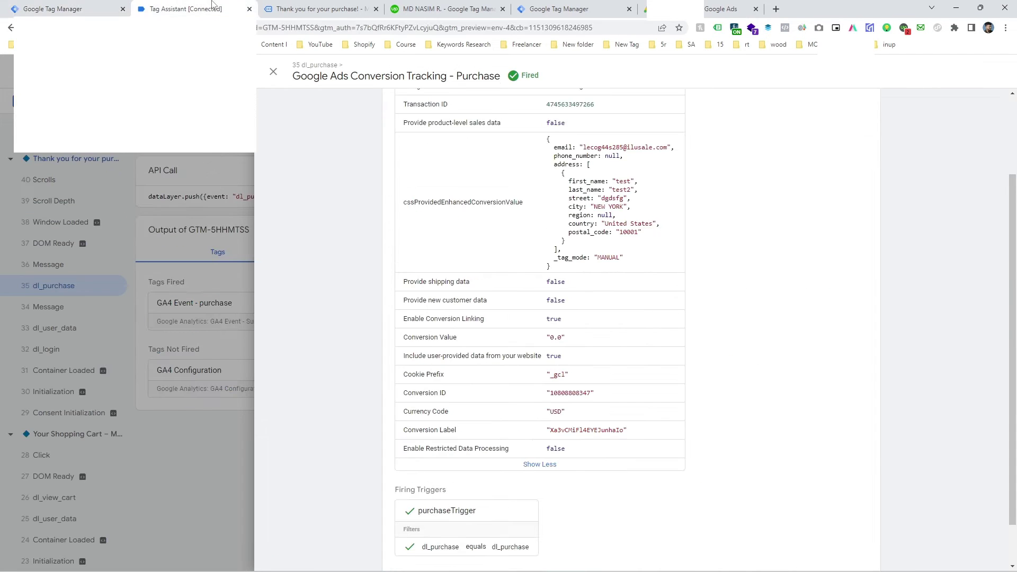
left_click(174, 271)
left_click(602, 251)
scroll(397, 239, "down", 5)
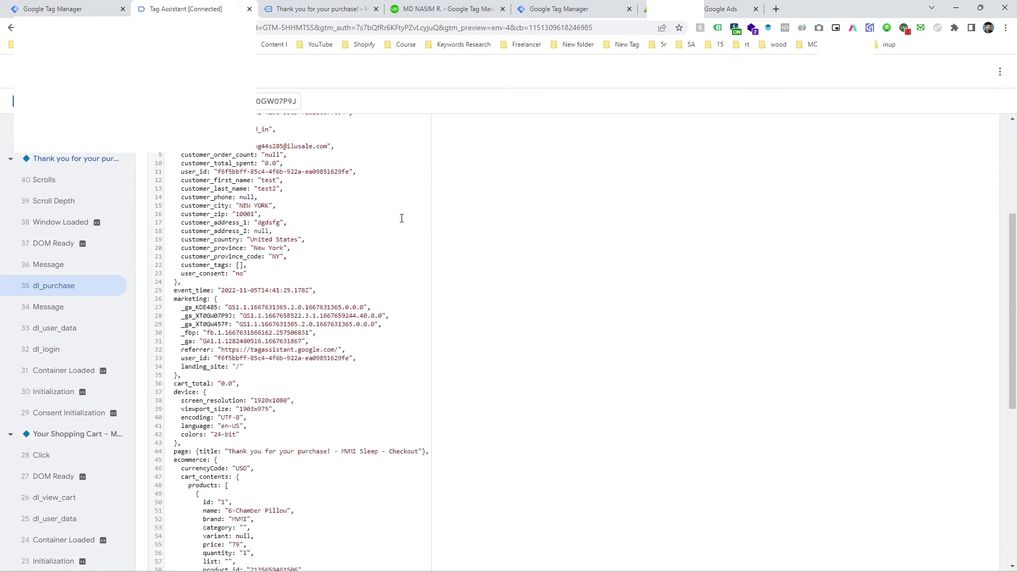
scroll(398, 239, "down", 5)
scroll(318, 262, "down", 3)
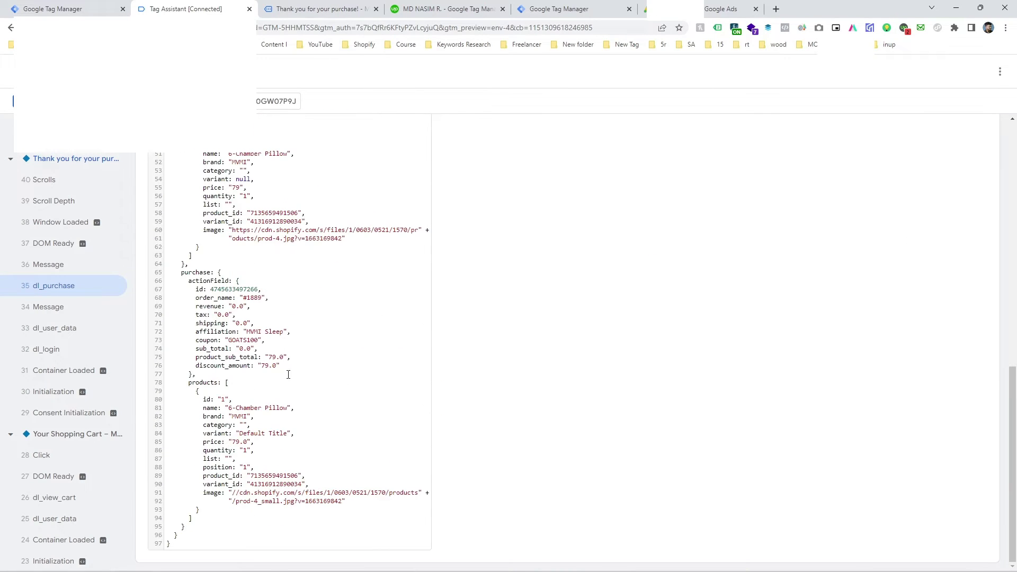
key("ctrl+shift+Tab")
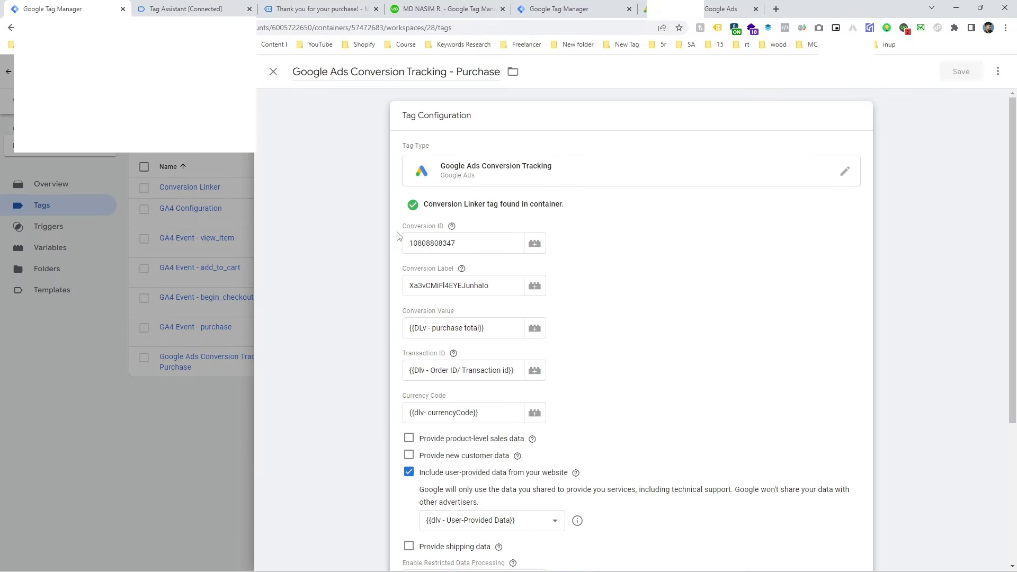
scroll(461, 151, "down", 2)
scroll(461, 199, "up", 2)
Expand the full dl_purchase dataLayer push code in Tag Assistant
left_click(319, 9)
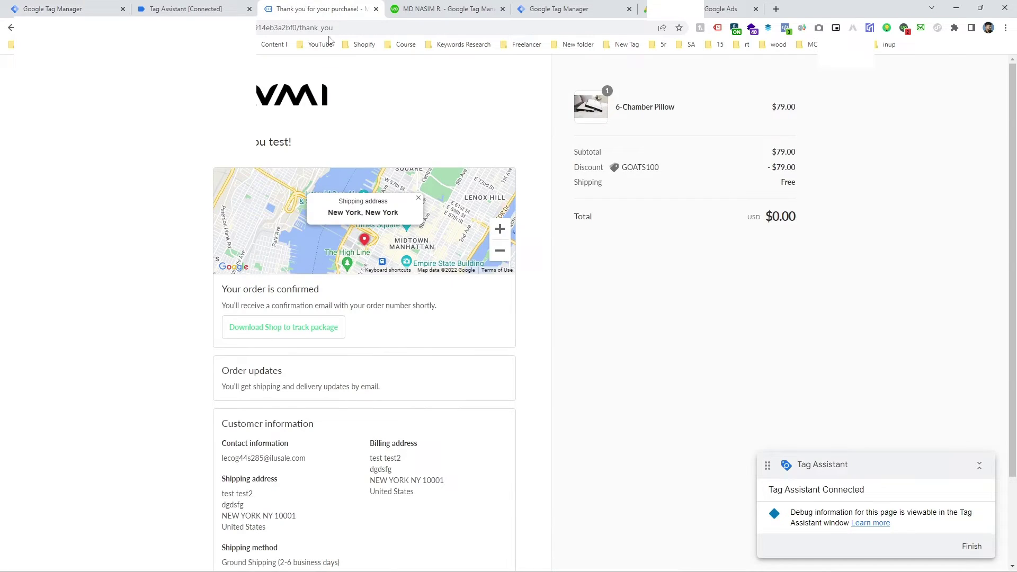
left_click(231, 9)
scroll(399, 198, "up", 5)
scroll(381, 356, "up", 5)
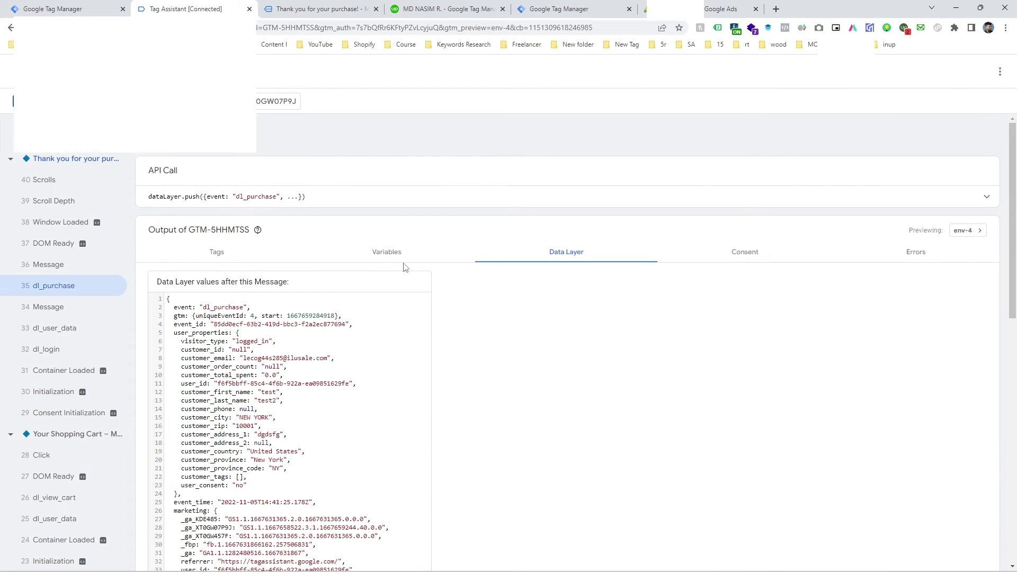
left_click(951, 201)
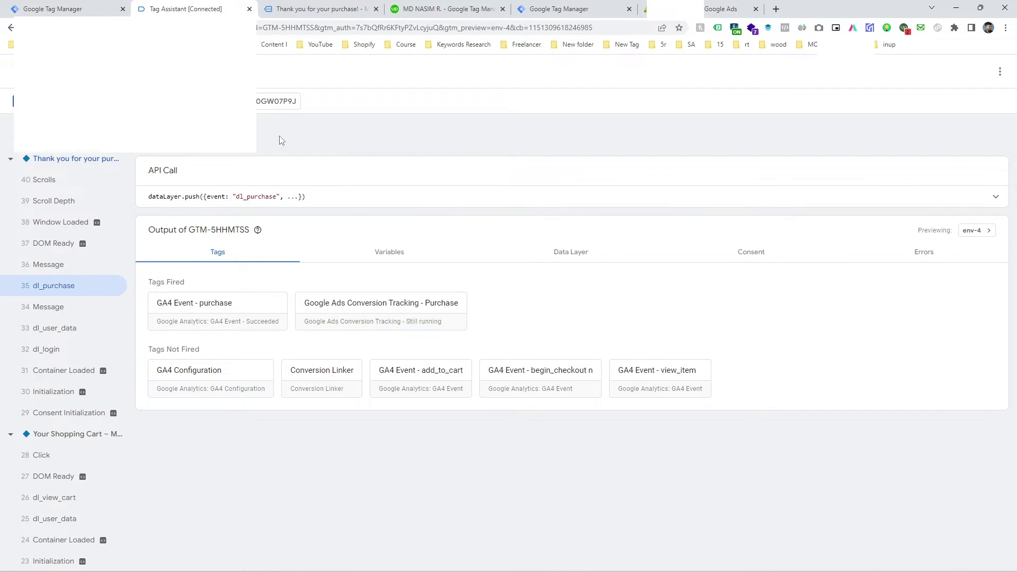
Compare the dl_purchase data layer values against Tag Manager's user-defined variables list
left_click(50, 8)
left_click(196, 166)
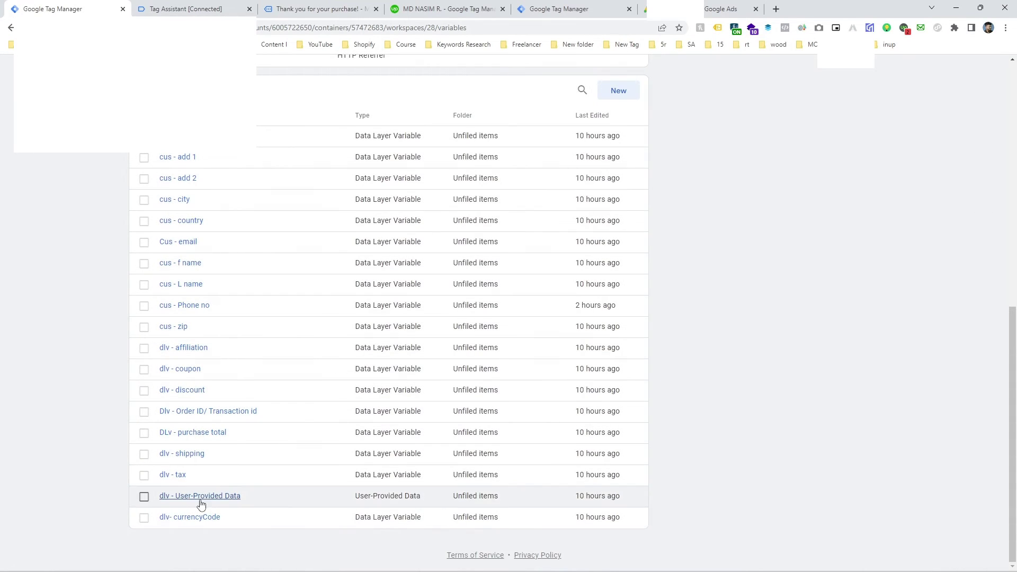
left_click(185, 9)
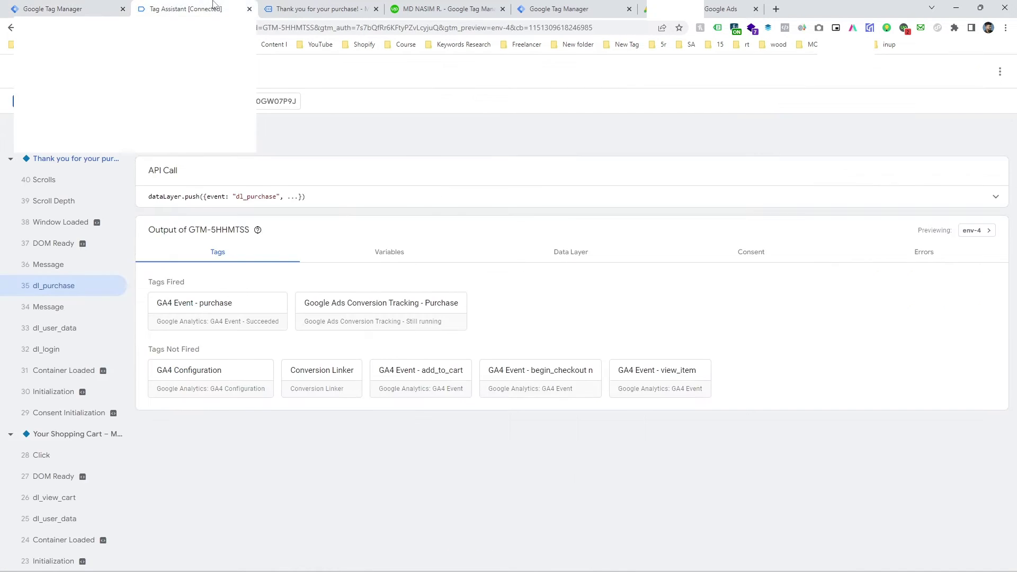
left_click(316, 8)
left_click(186, 9)
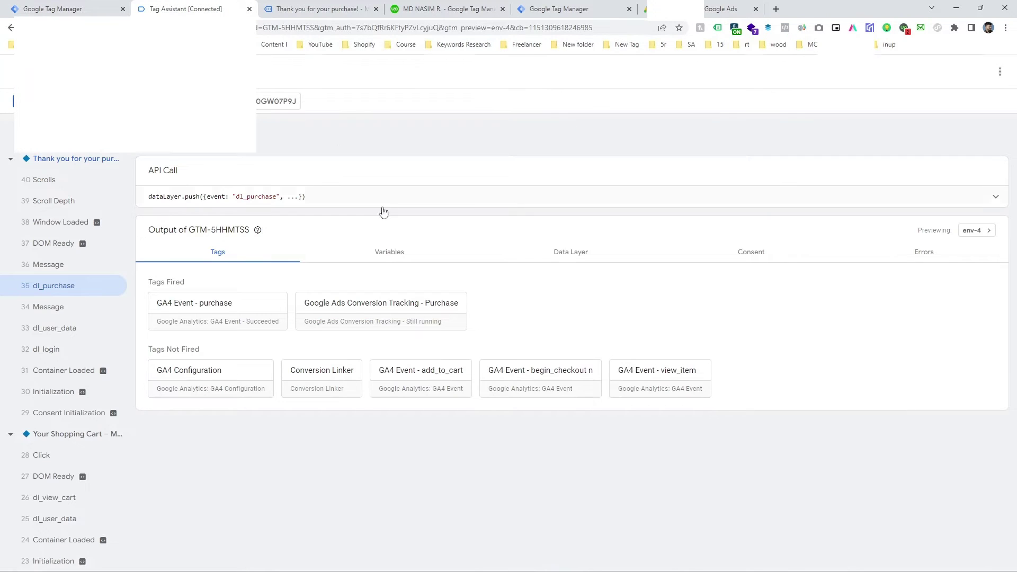
left_click(566, 252)
scroll(418, 374, "down", 2)
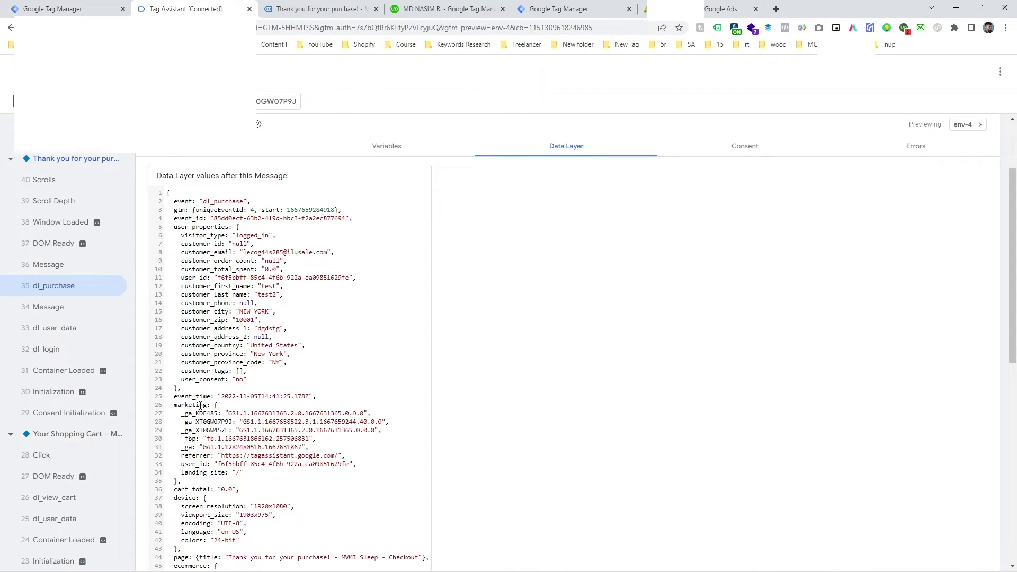
left_click(52, 8)
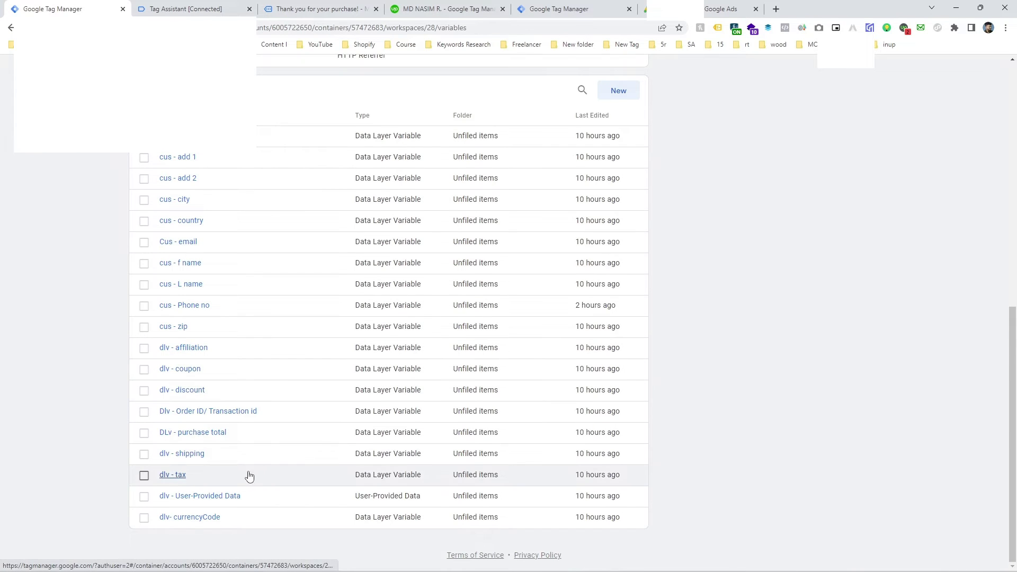
left_click(175, 200)
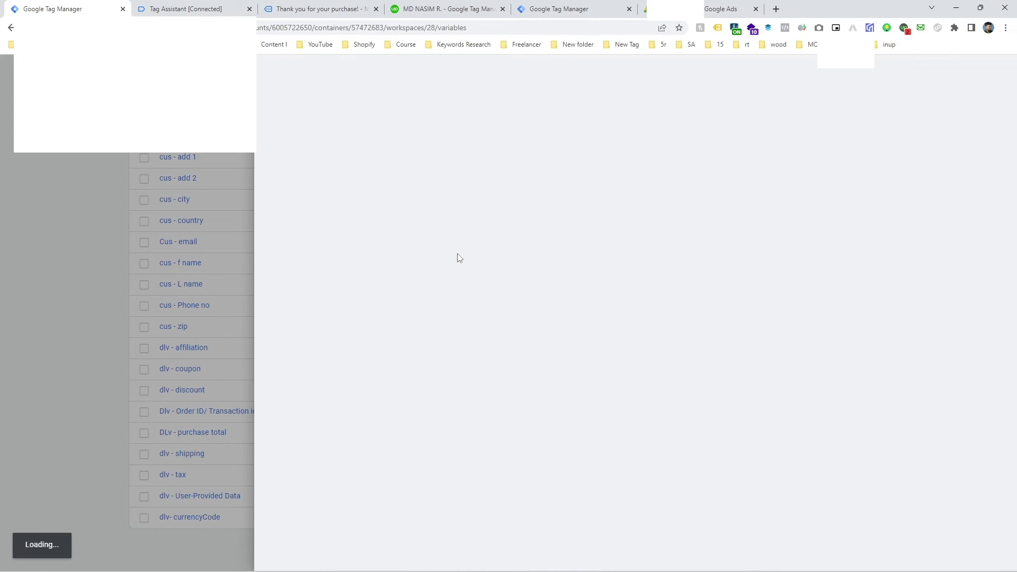
left_click(92, 254)
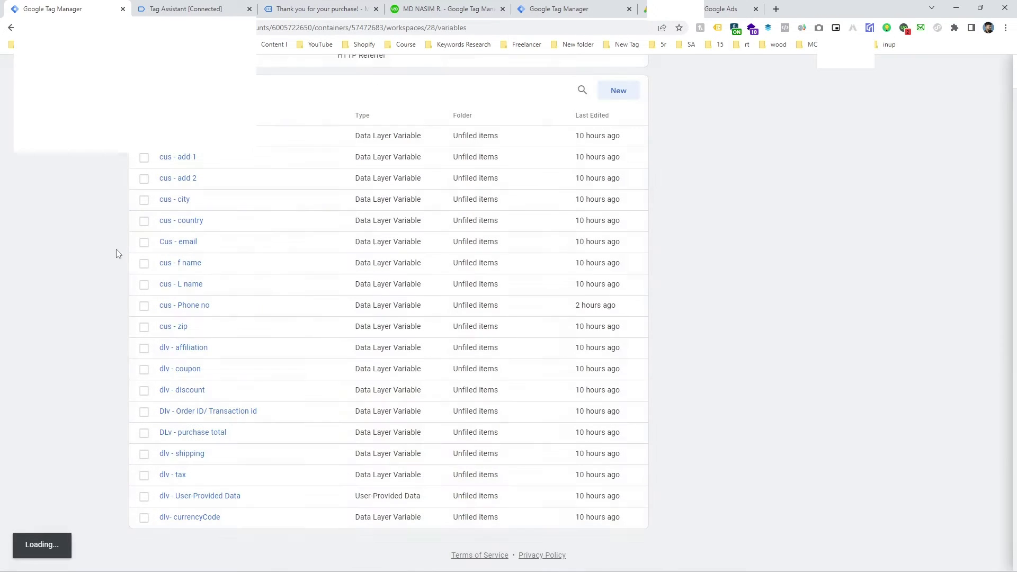
left_click(176, 200)
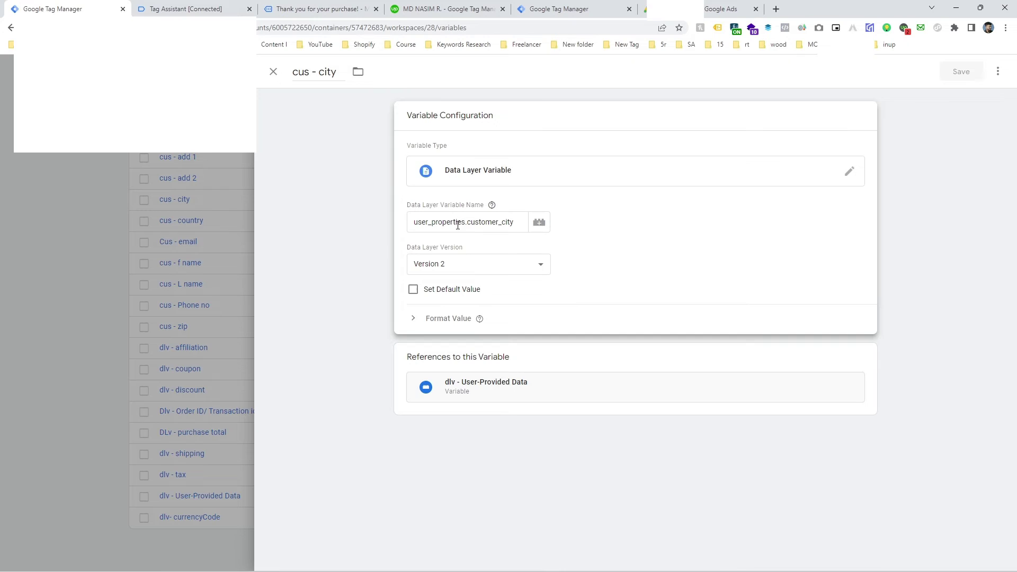
left_click(190, 9)
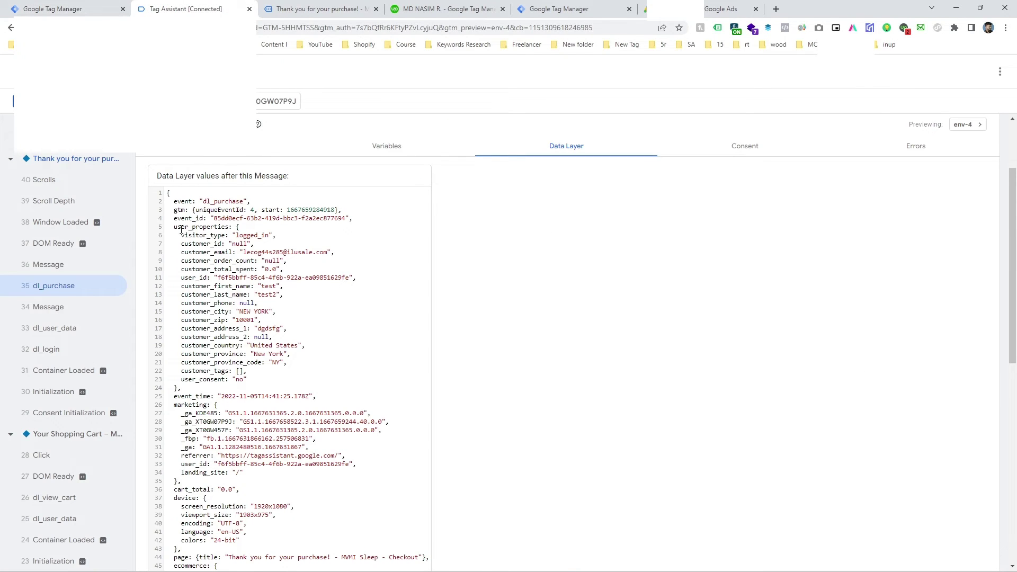
mouse_move(174, 226)
left_mouse_down()
mouse_move(225, 236)
mouse_move(246, 287)
left_mouse_up()
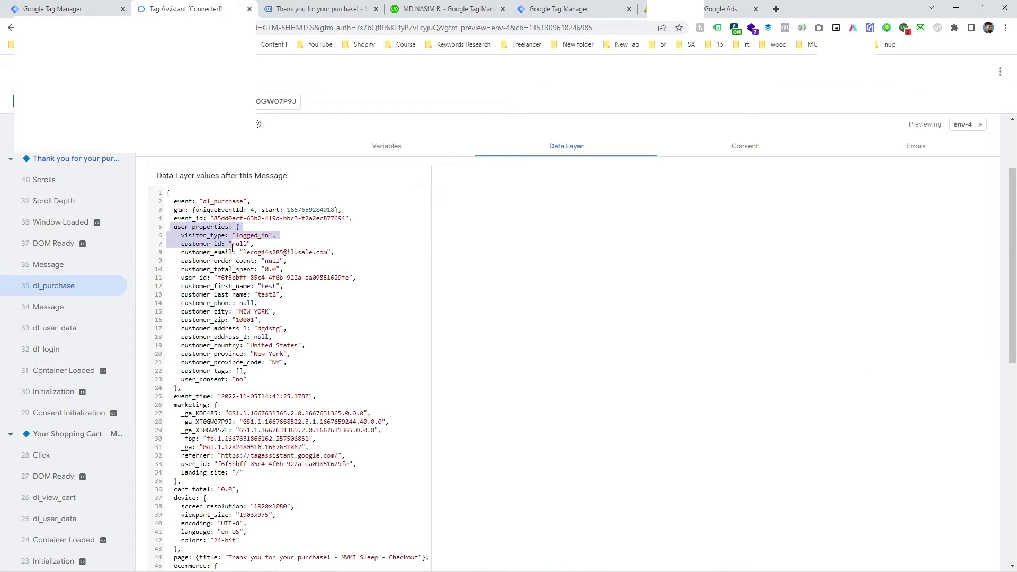
Create a new Google Ads Conversion Tracking tag under Tags, then view the Purchase conversion in Google Ads
left_click(64, 9)
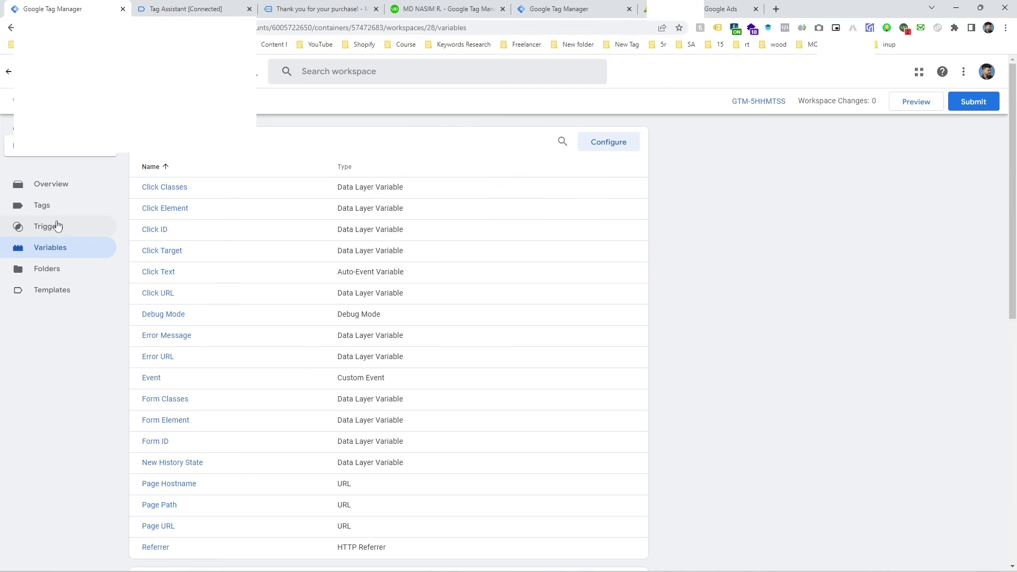
left_click(43, 207)
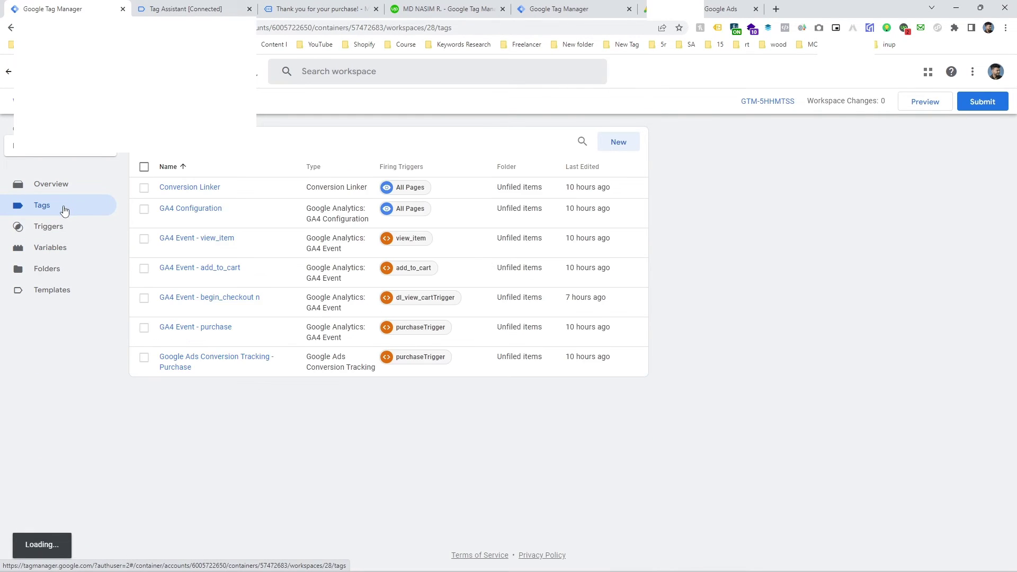
left_click(619, 140)
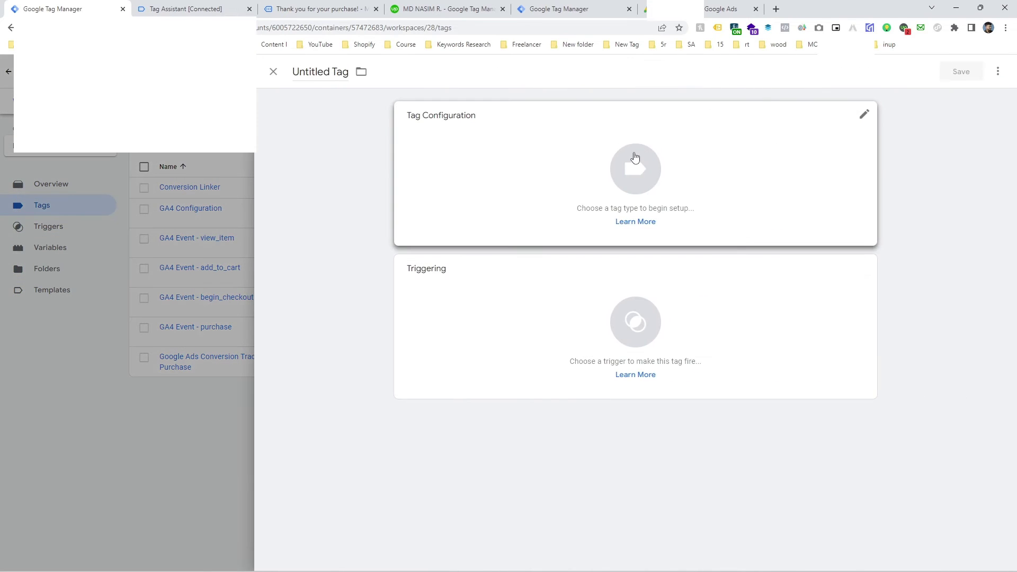
left_click(636, 164)
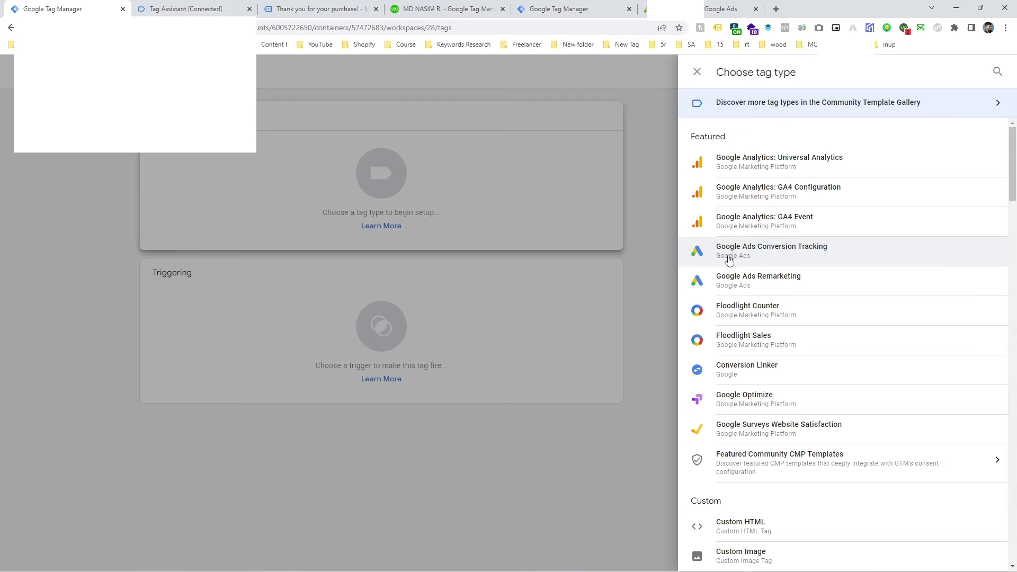
left_click(795, 254)
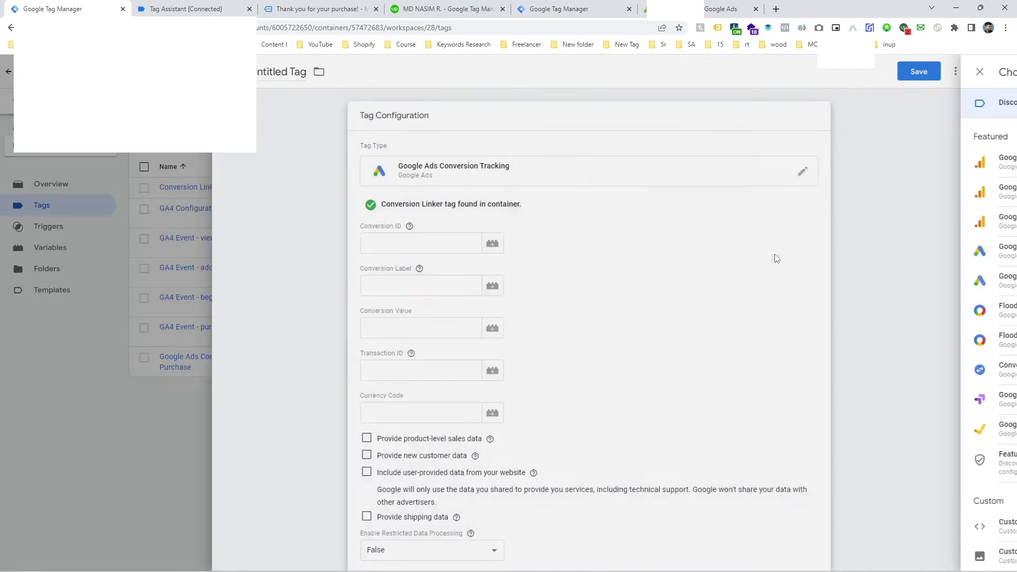
left_click(461, 242)
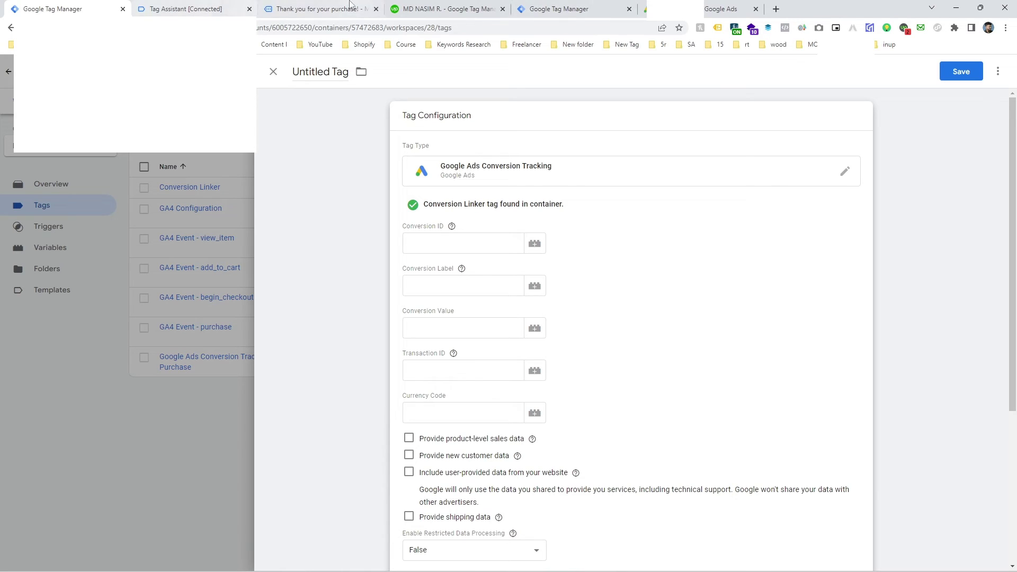
left_click(716, 9)
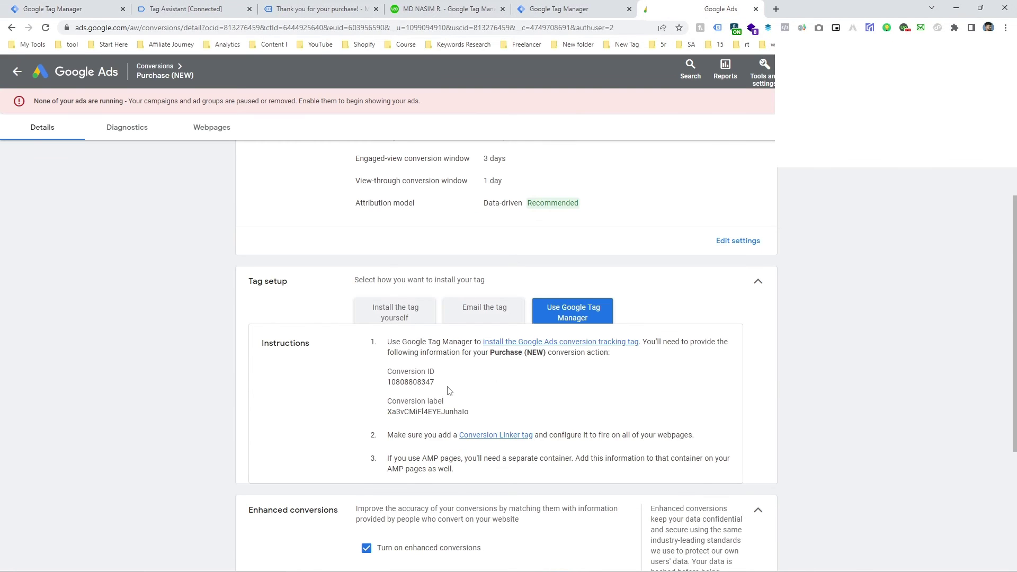
scroll(448, 390, "down", 3)
scroll(447, 390, "up", 3)
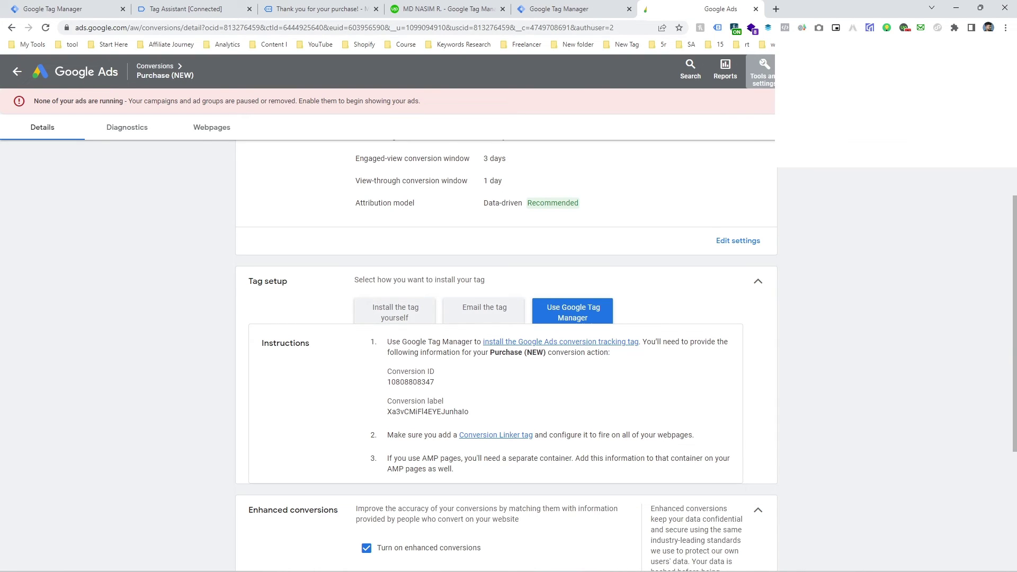
Highlight the Purchase conversion's Conversion ID and label under Tag setup, then show the Upwork profile
left_click(763, 73)
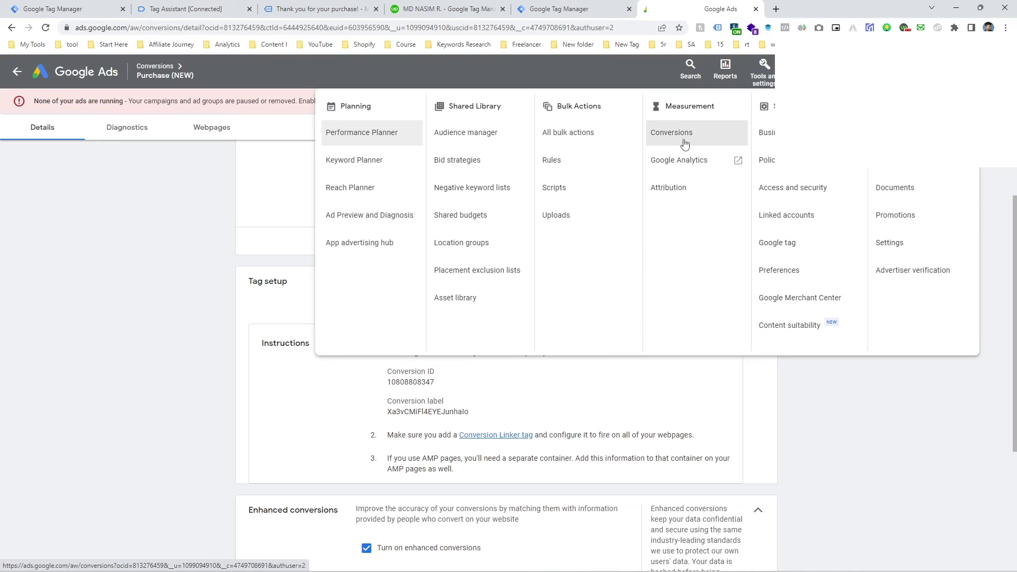
left_click(289, 369)
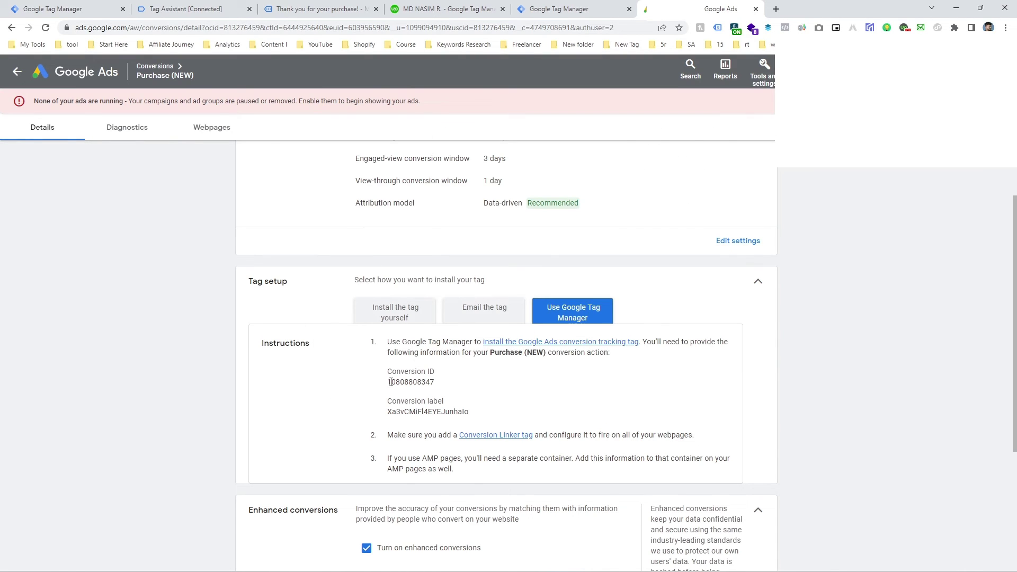
left_click_drag(383, 381, 471, 413)
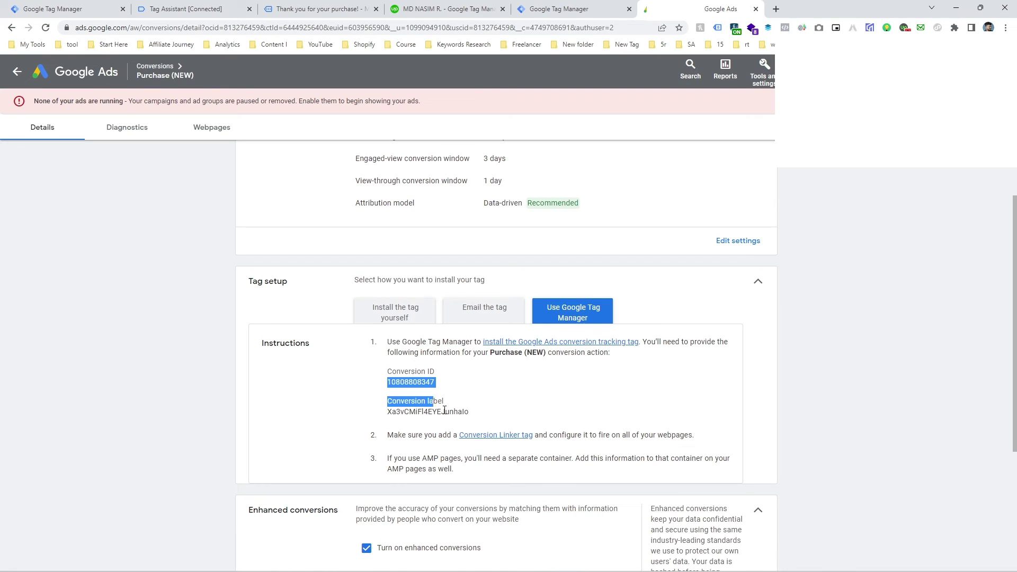
left_click(52, 9)
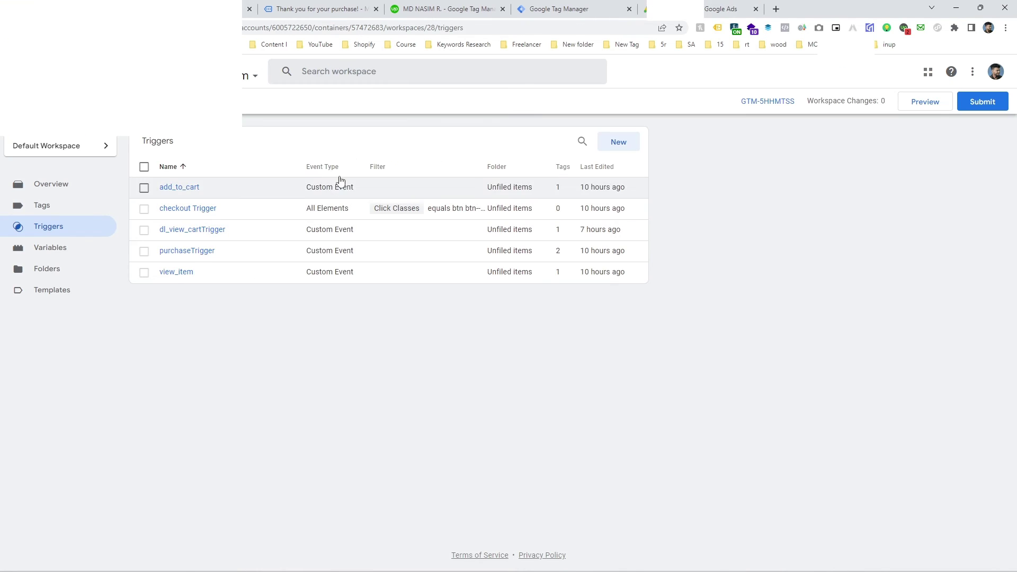
left_click(445, 8)
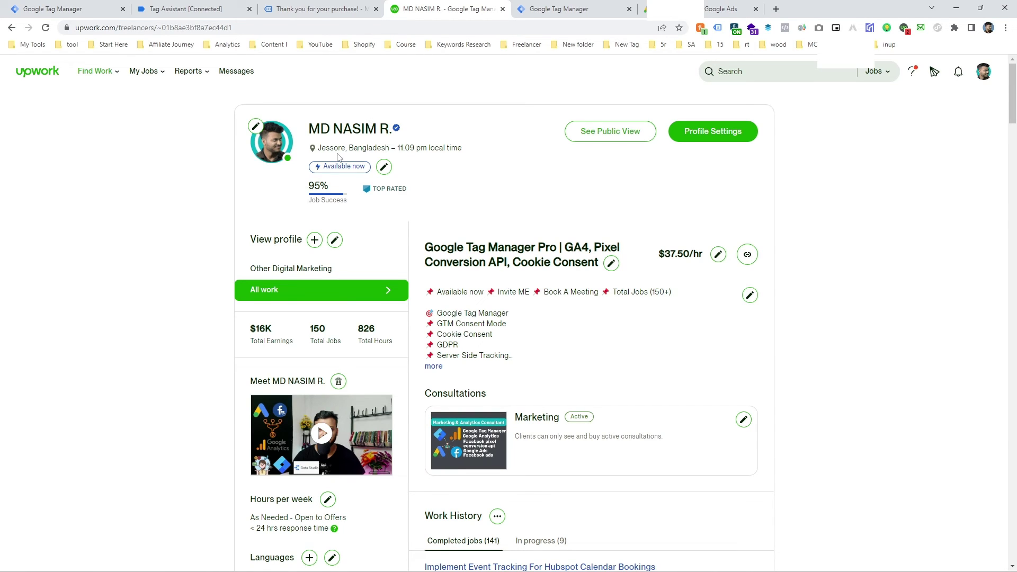
left_click_drag(313, 329, 334, 332)
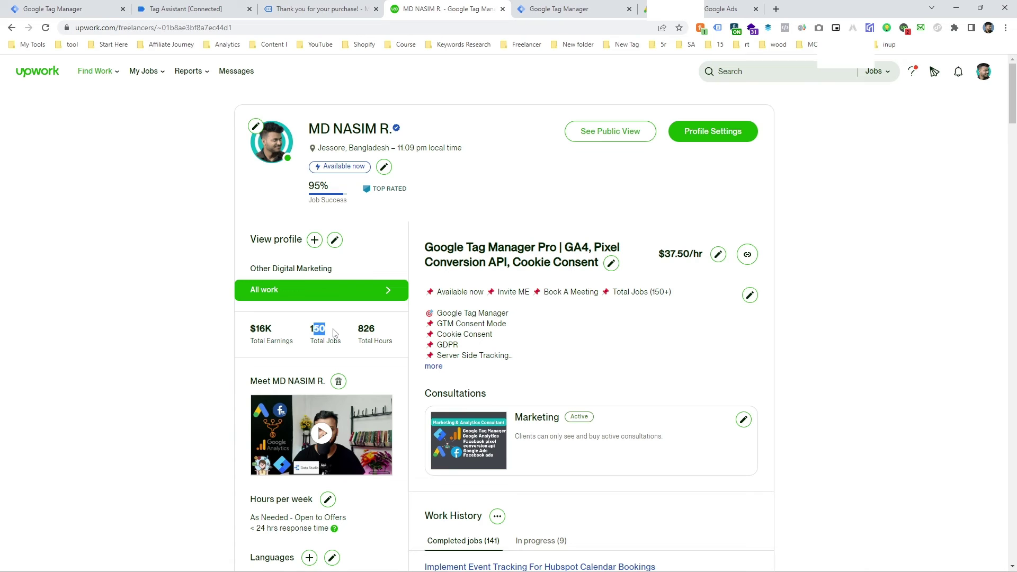